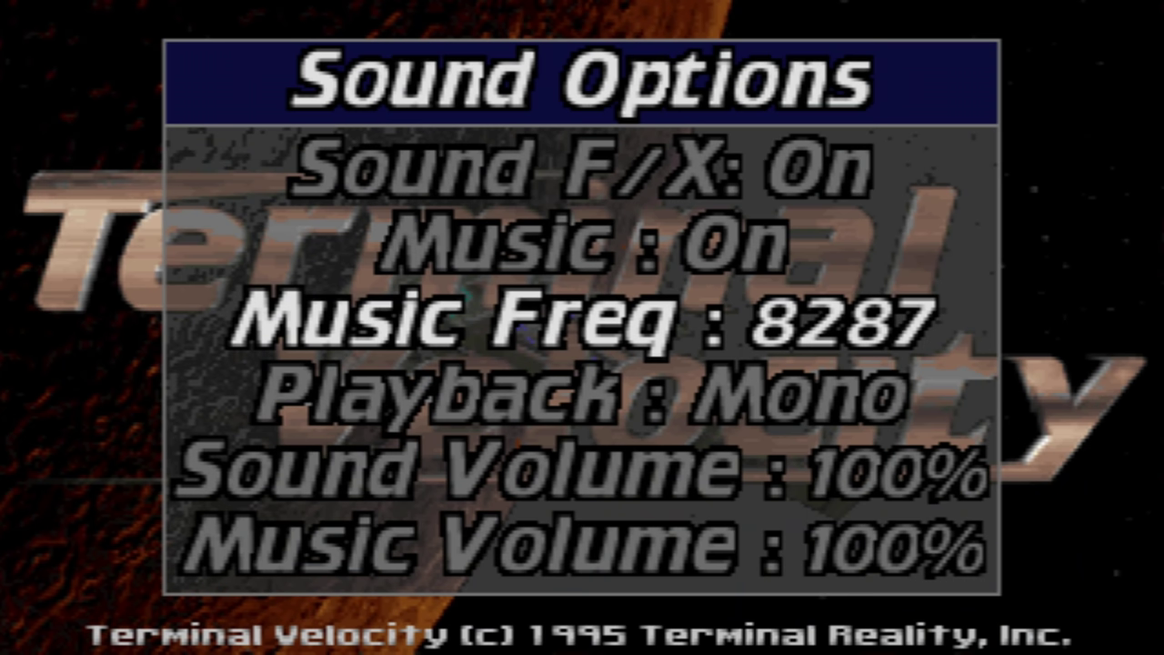
- Raise the music frequency in the sound options step by step through 11025, 16537 and 22050
key(Right)
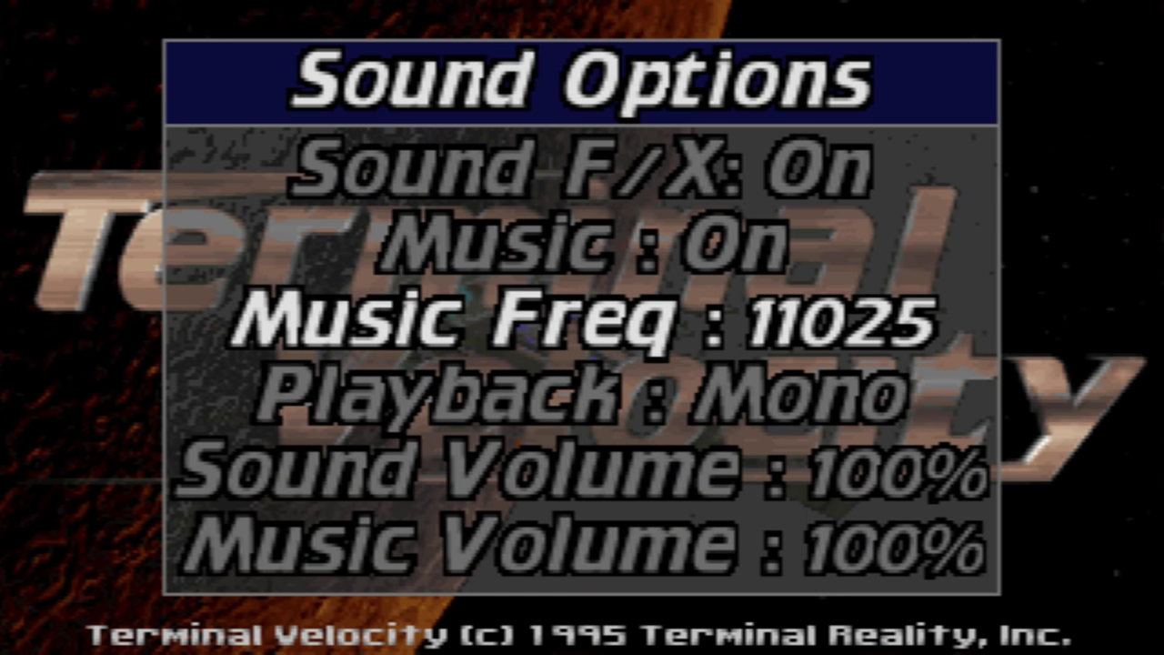
key(Right)
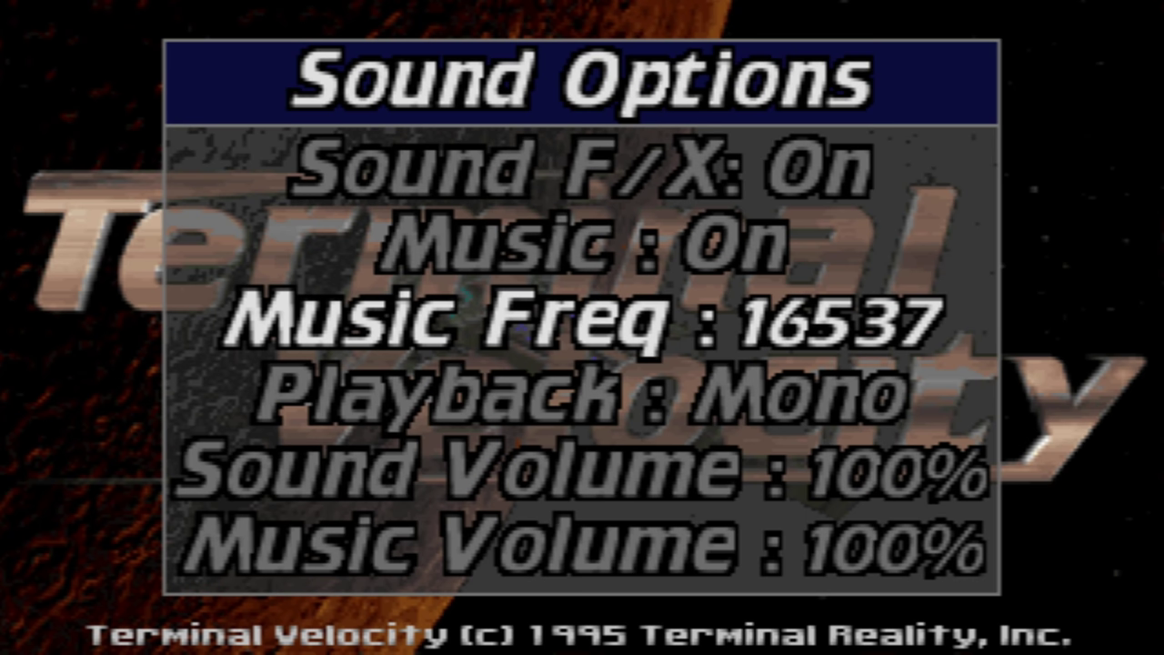
key(Right)
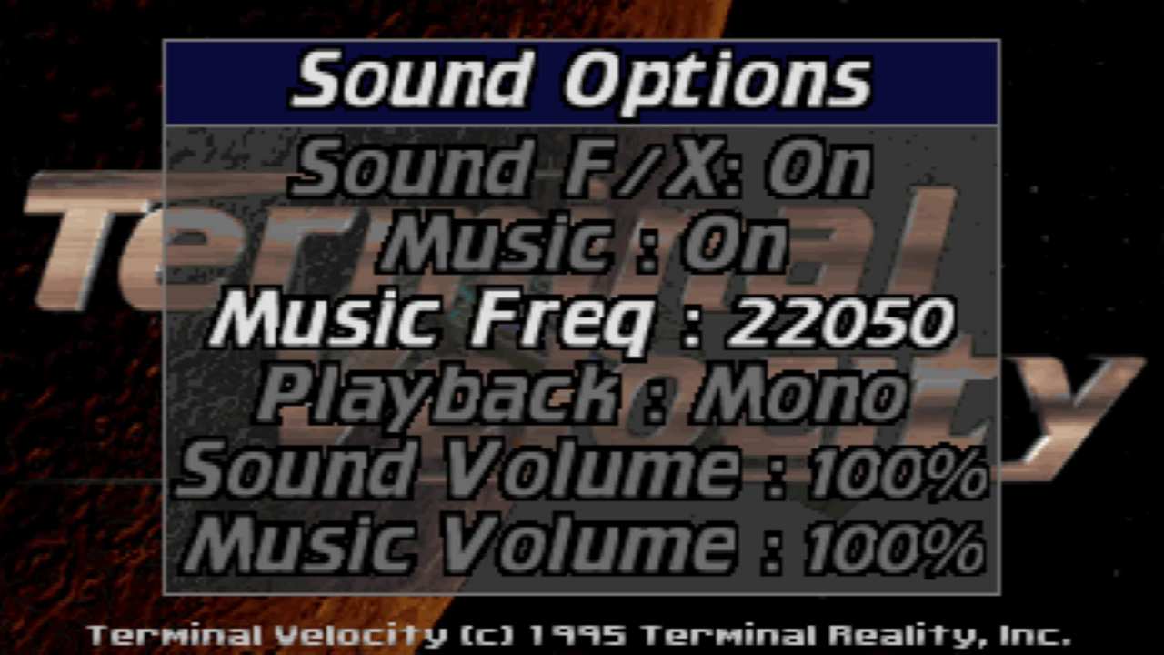
key(Right)
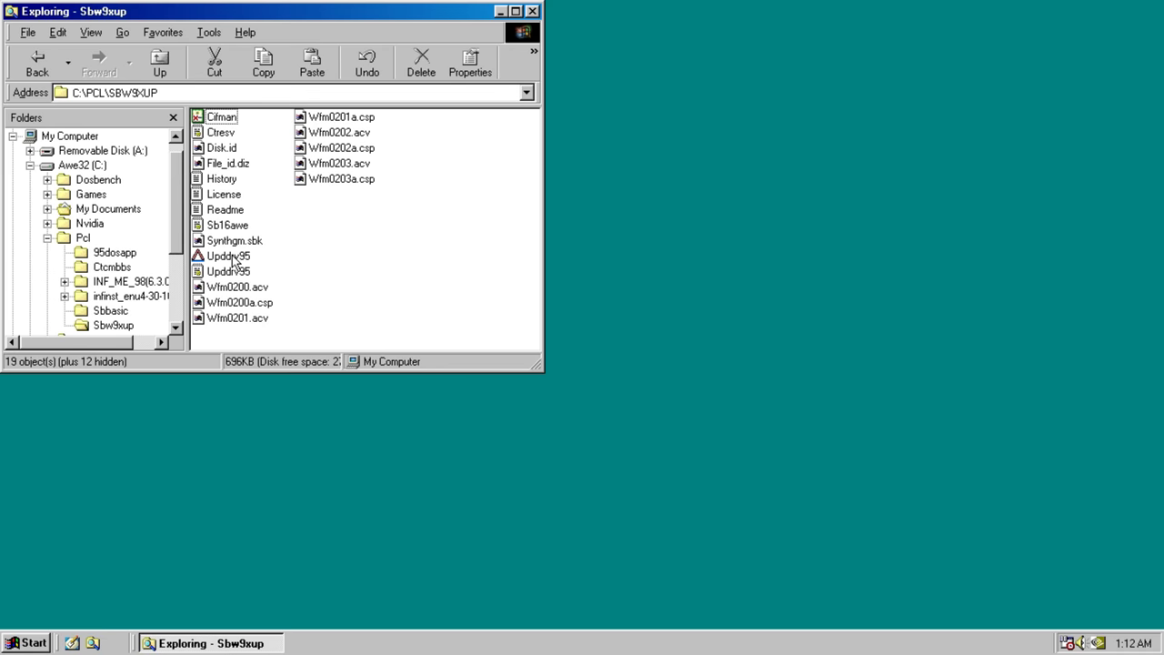
- Run the Upddrv95 driver updater from the Sbw9xup folder and open the AWECP32 control program from the desktop
double_click(233, 258)
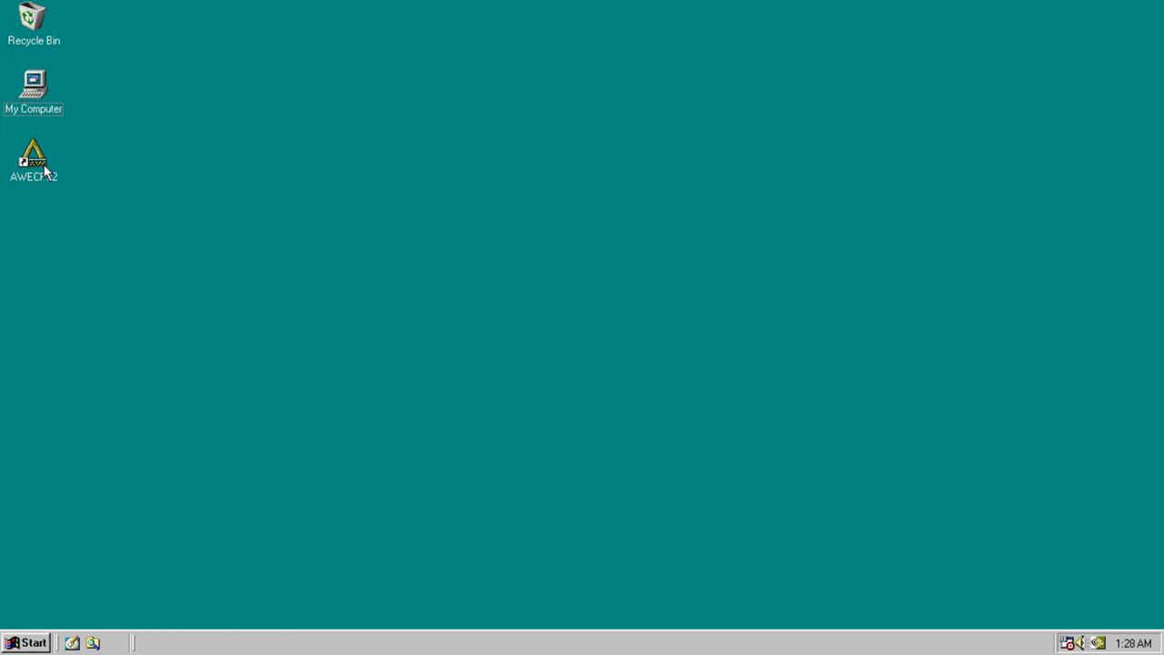
double_click(40, 166)
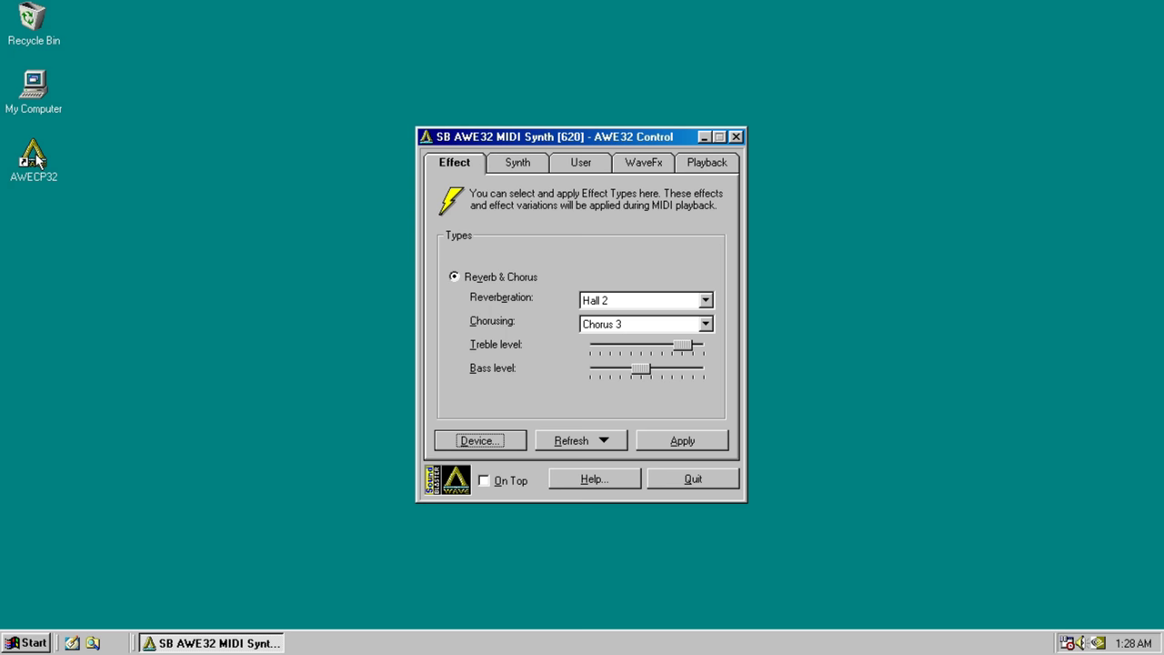
- View the synthesizer bank settings, use the refresh options, and open the AWE32 device selection
click(515, 163)
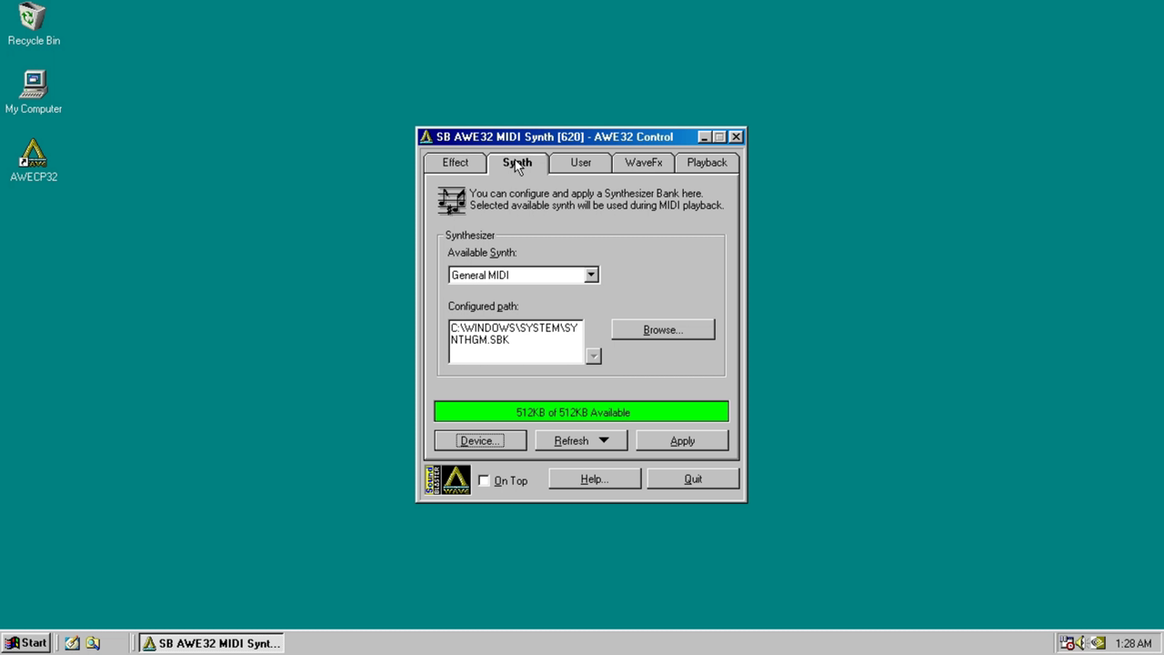
click(582, 441)
click(577, 476)
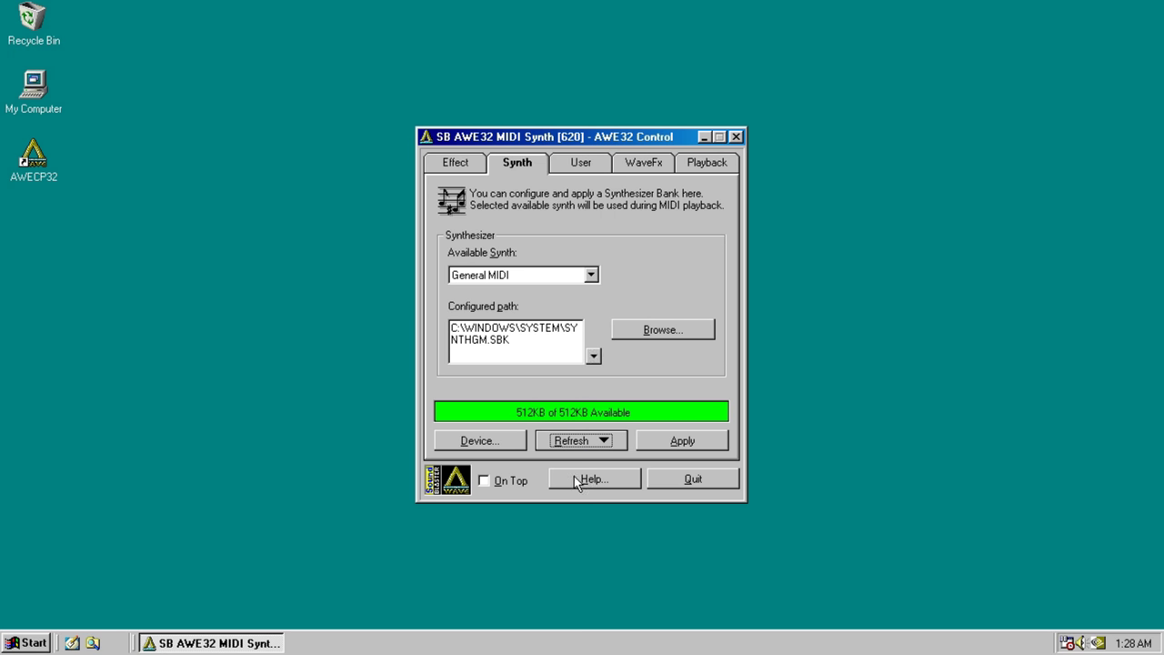
click(514, 445)
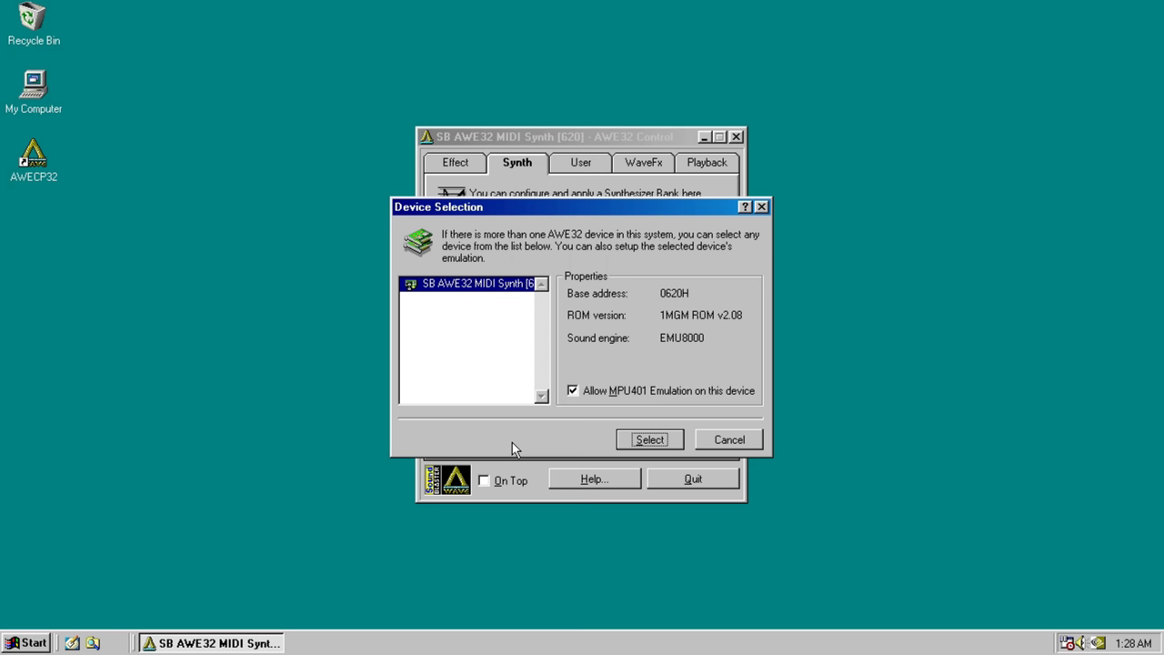
- Open an MS-DOS Prompt from the Windows desktop
click(27, 643)
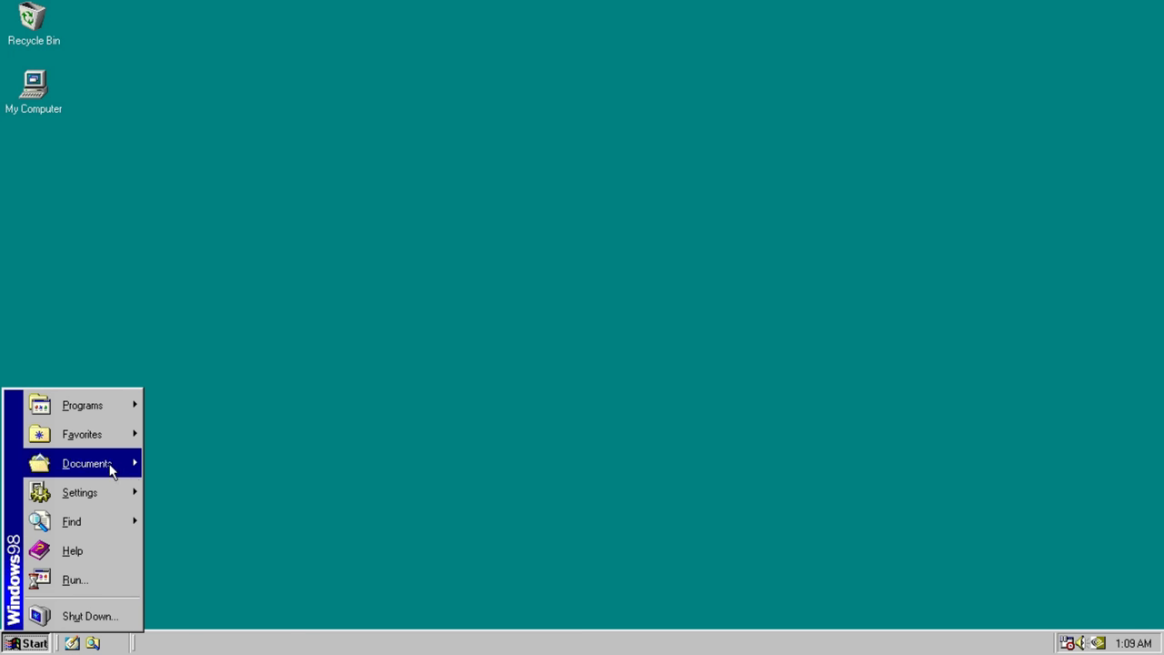
mouse_move(109, 404)
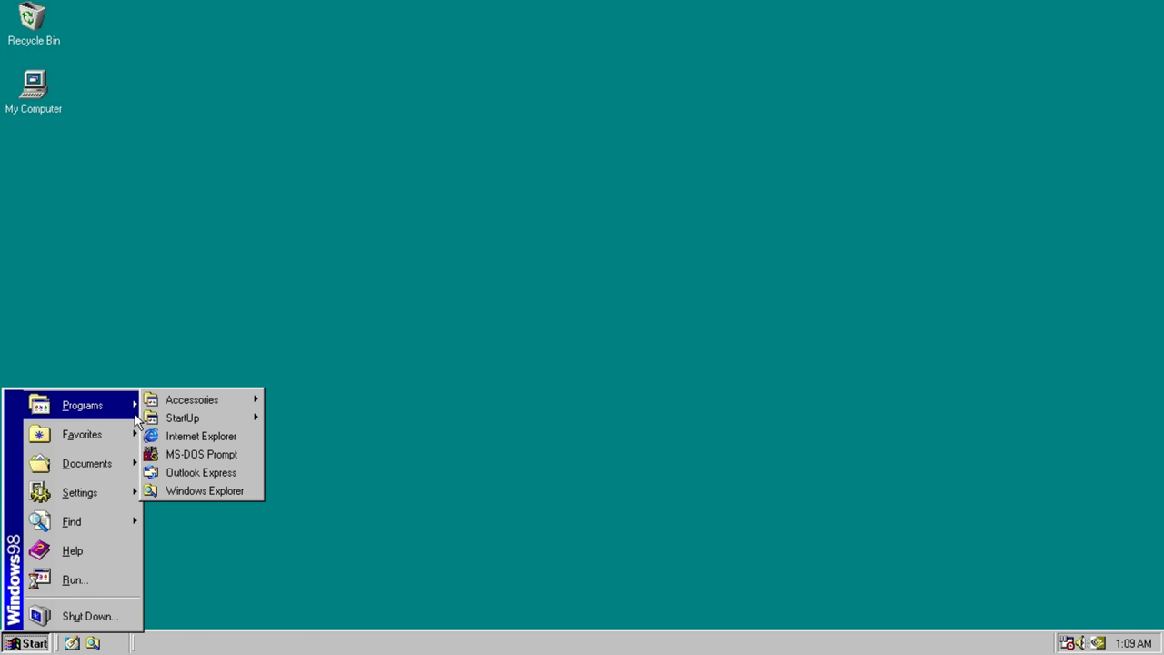
click(181, 454)
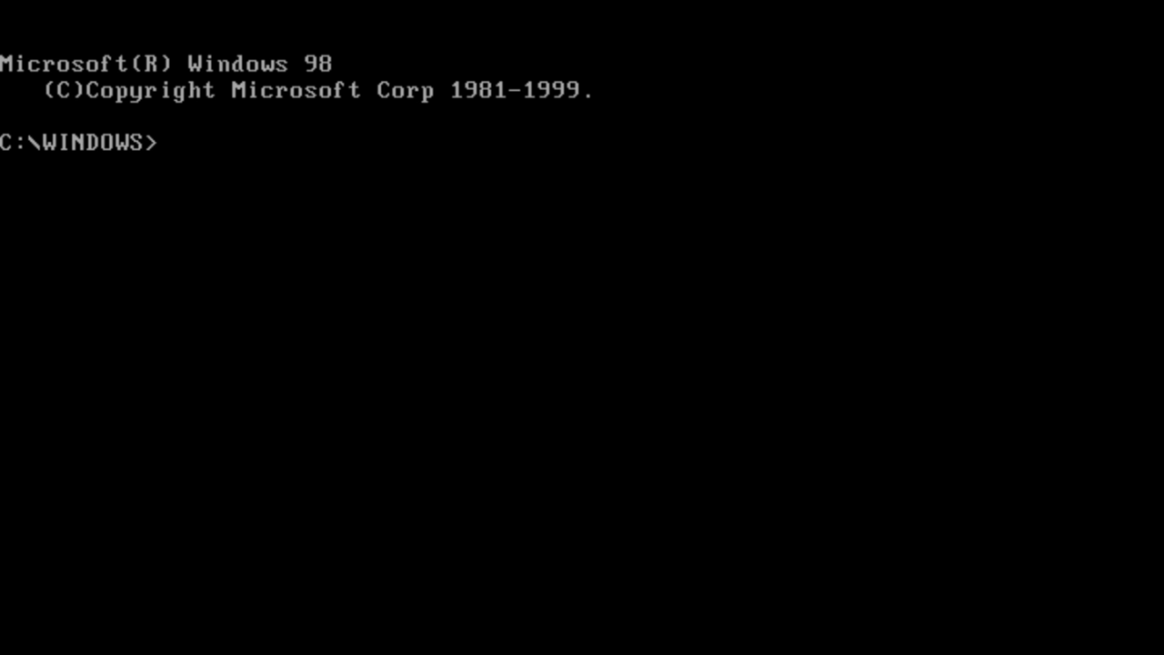
- Move up from the Windows directory to the root and change to the games directory
text(cd..)
key(Return)
text(cd games)
key(Return)
text(d)
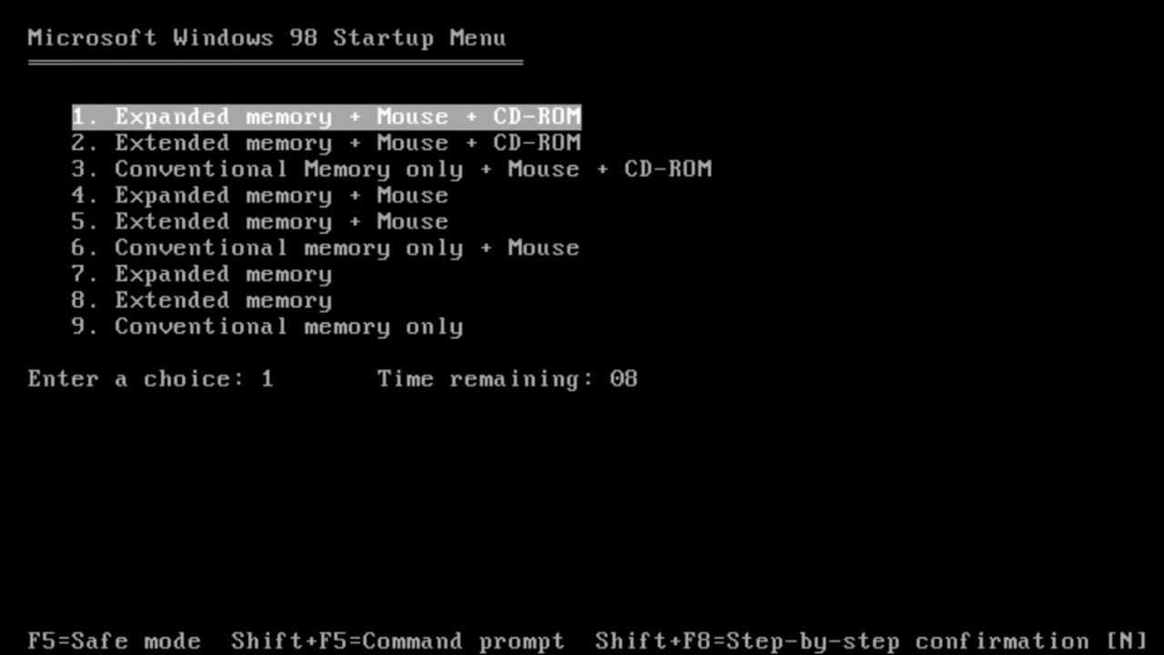
- Boot with the Expanded memory + Mouse + CD-ROM configuration and run the sbawe command to initialize the sound card
key(Return)
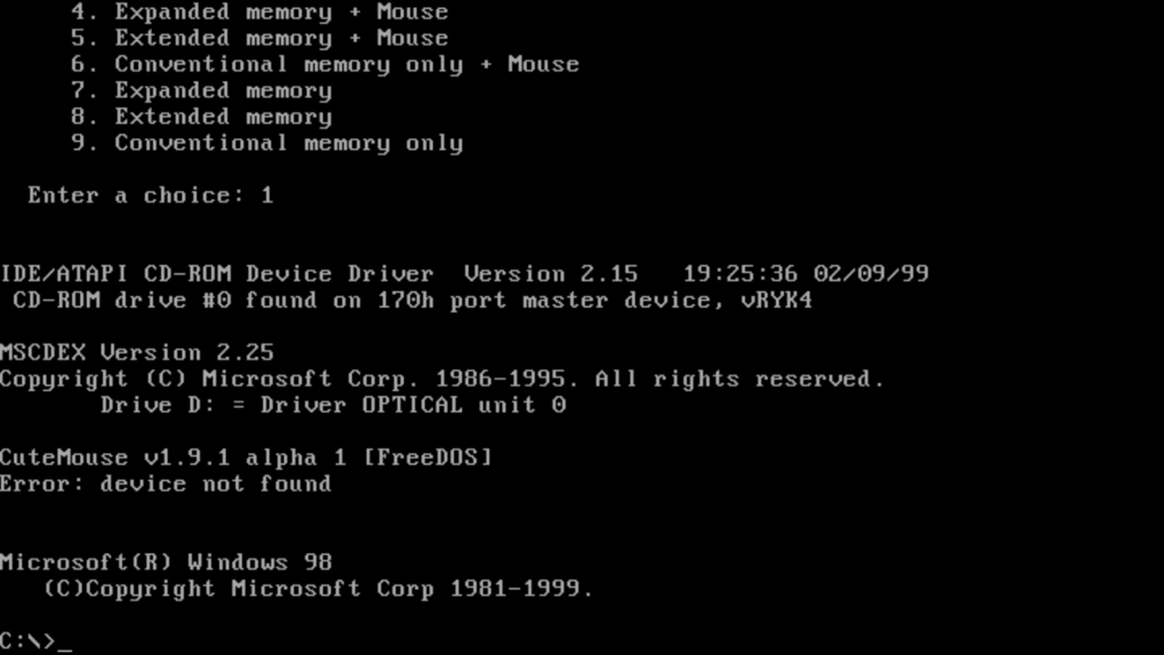
text(awe32)
key(Return)
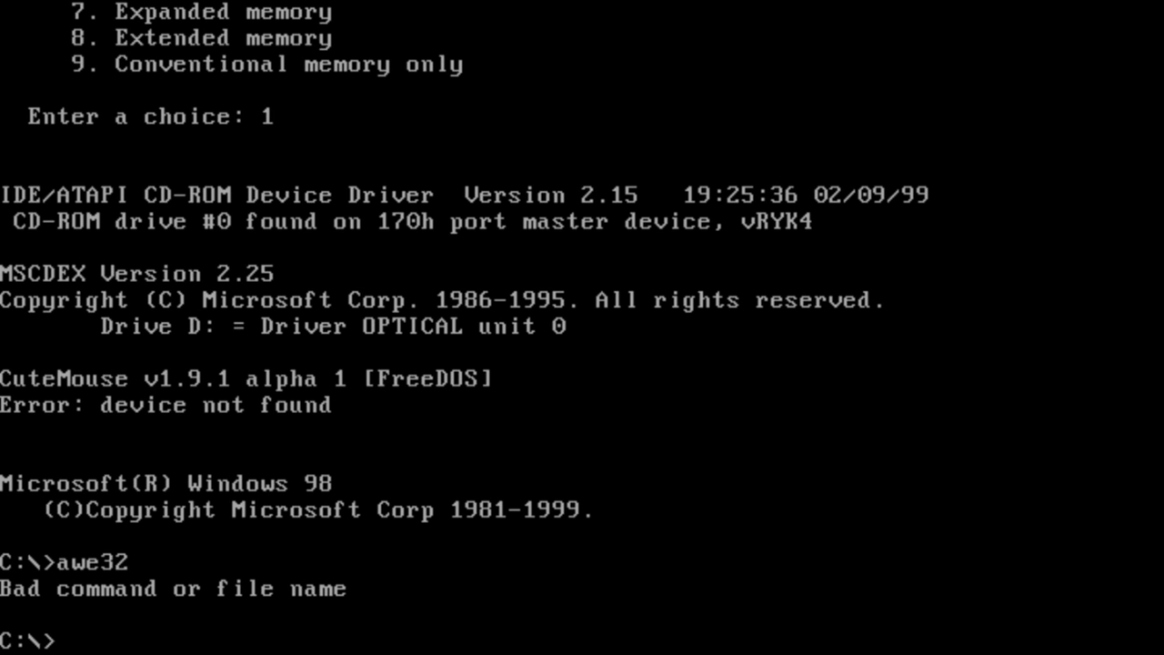
text(sbawe)
key(Return)
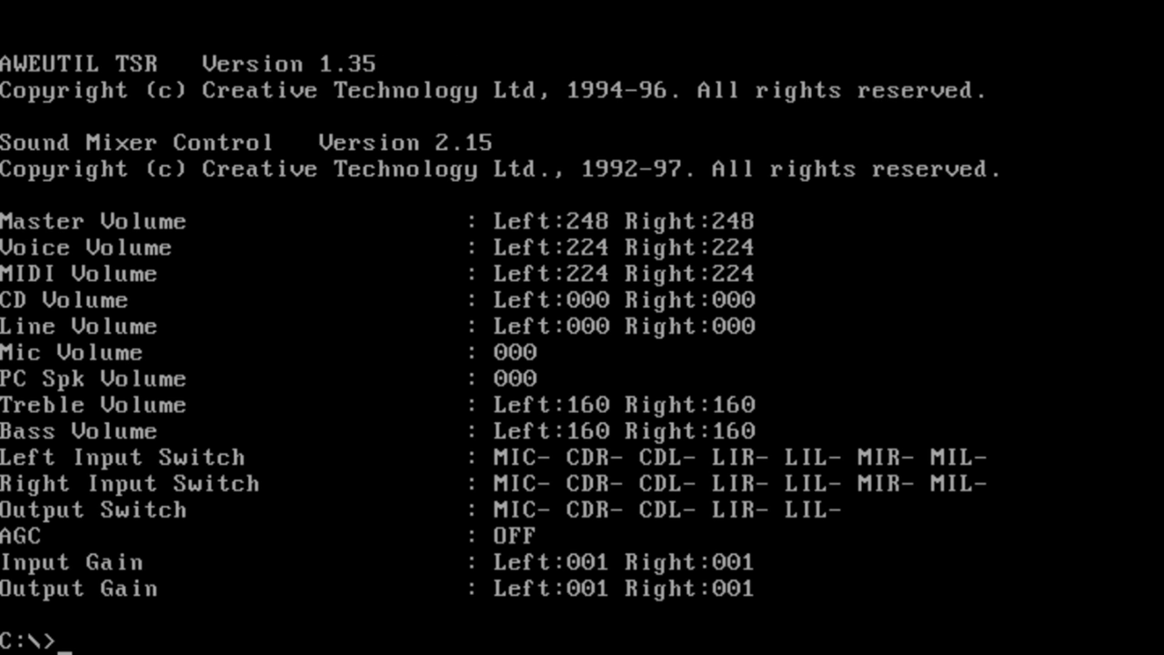
- Try to show the option help of aweutil from the root directory with aweutil/?
text(aweut)
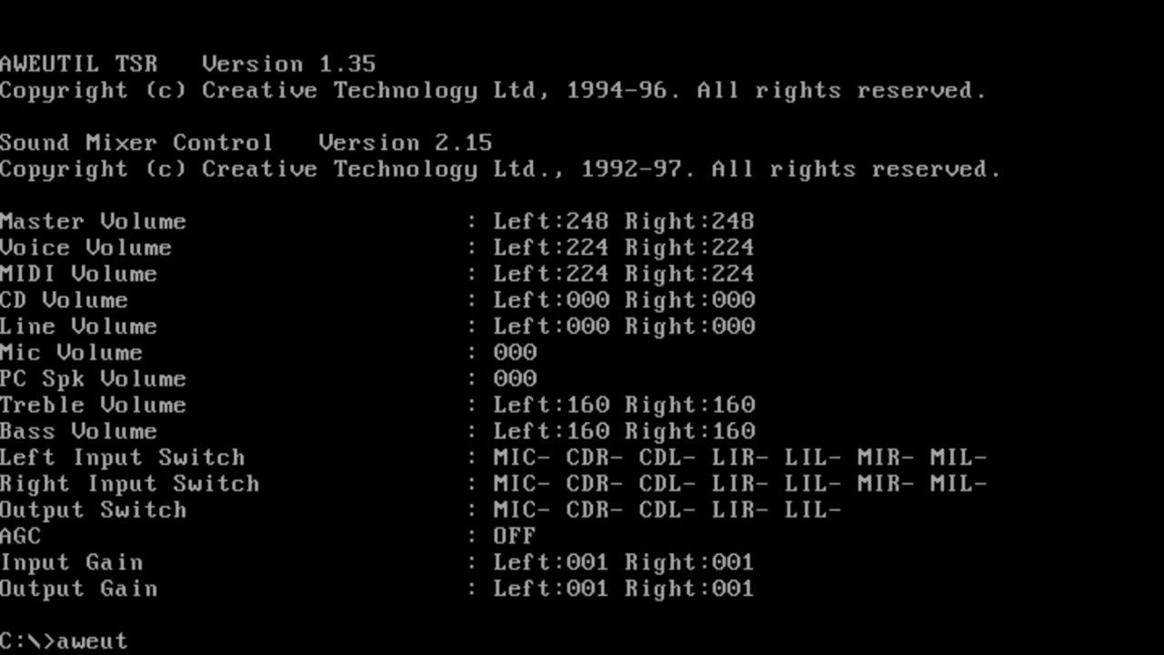
text(il/?)
key(Return)
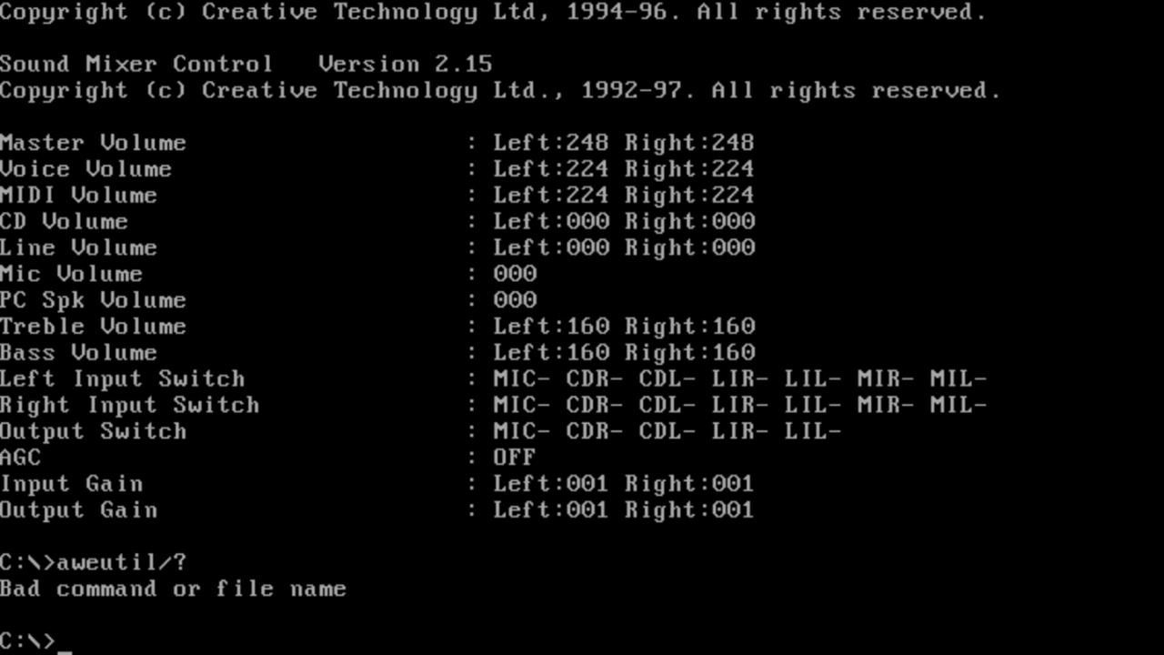
- Change to the sbawe directory and list its contents
text(cd sbawe)
key(Return)
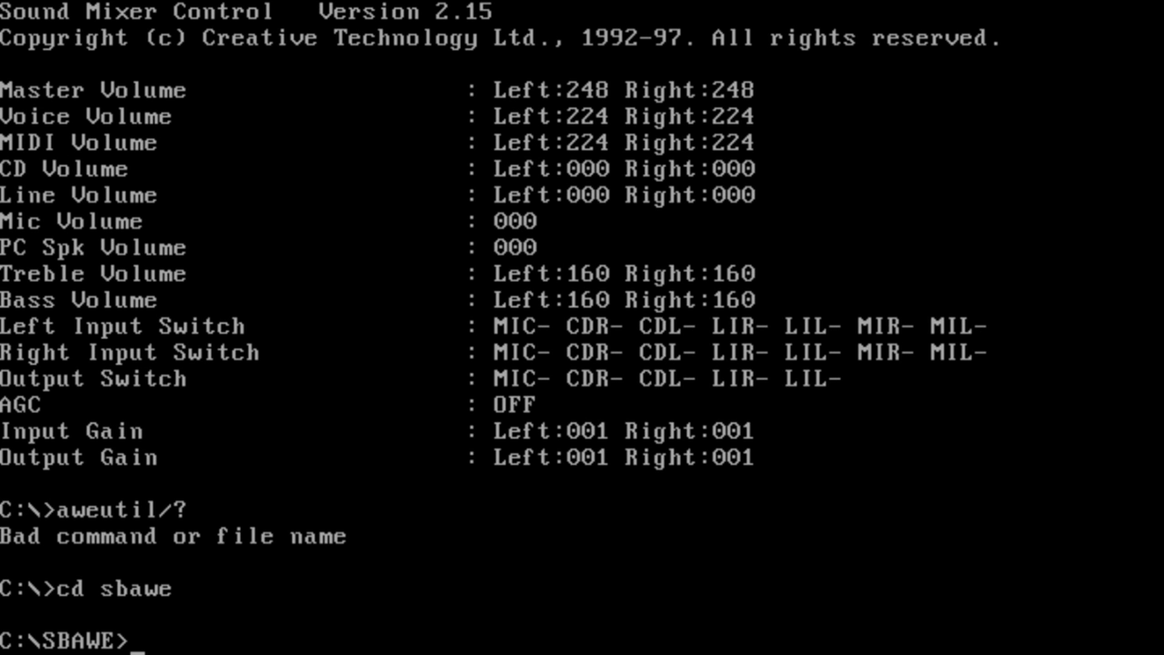
text(dir)
key(Return)
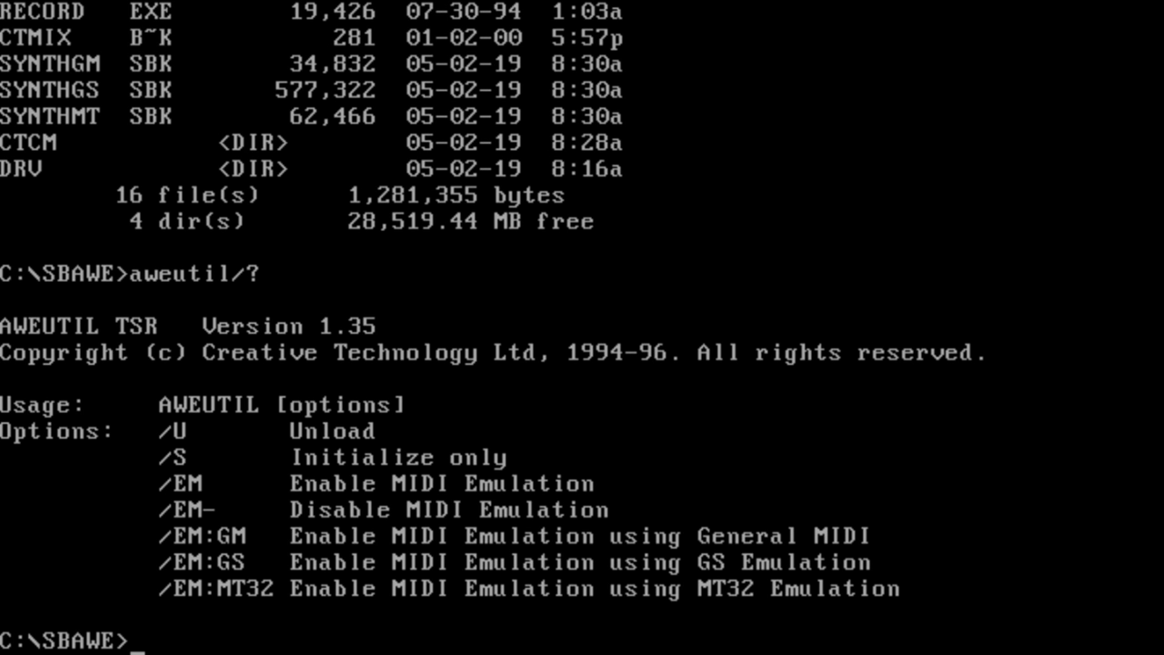
- Enable General MIDI emulation by running aweutil/EM:GM
key(F3)
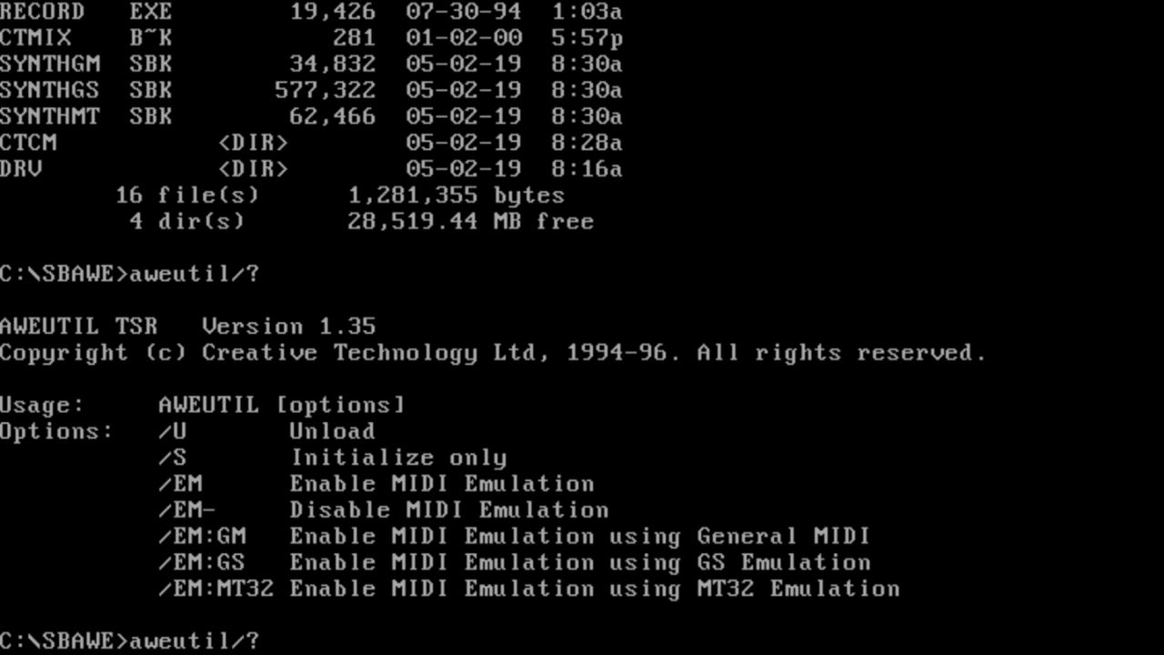
key(BackSpace)
text(EM:GM)
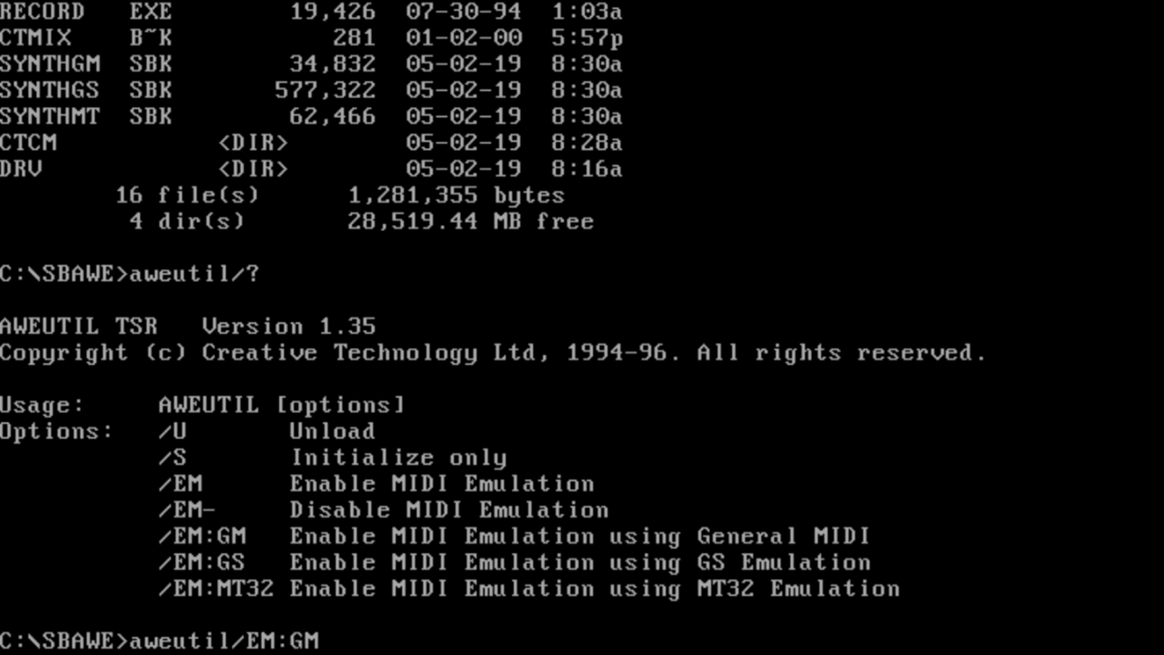
key(Return)
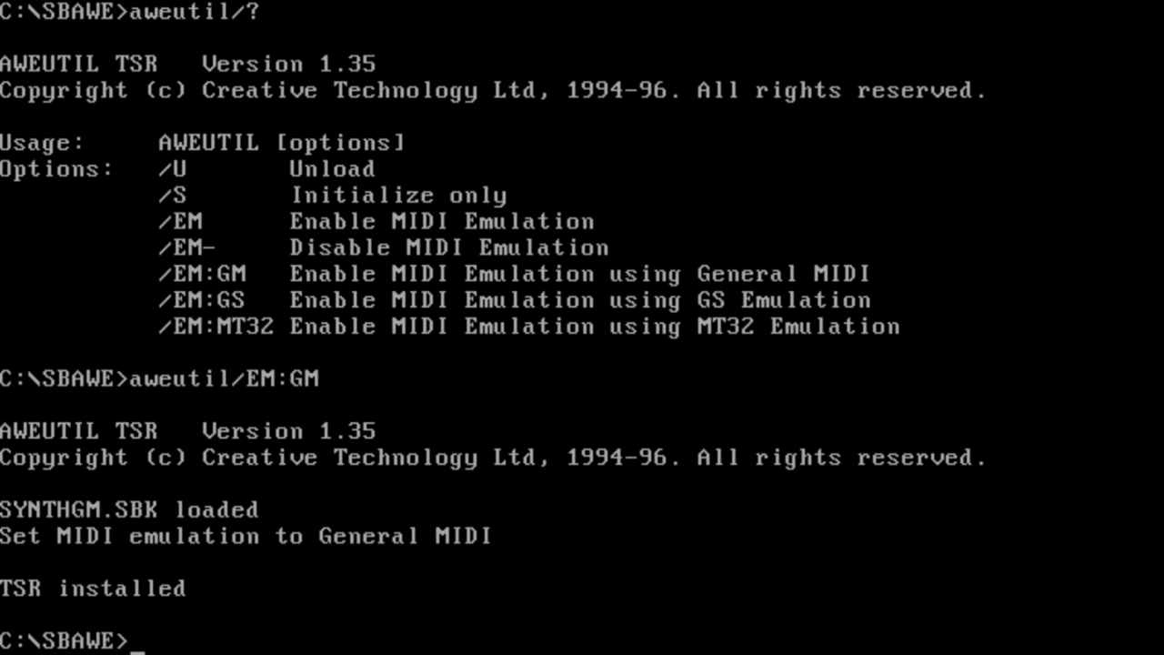
- Examine memory usage by module page by page with mem/c/p
text(mem/c/p)
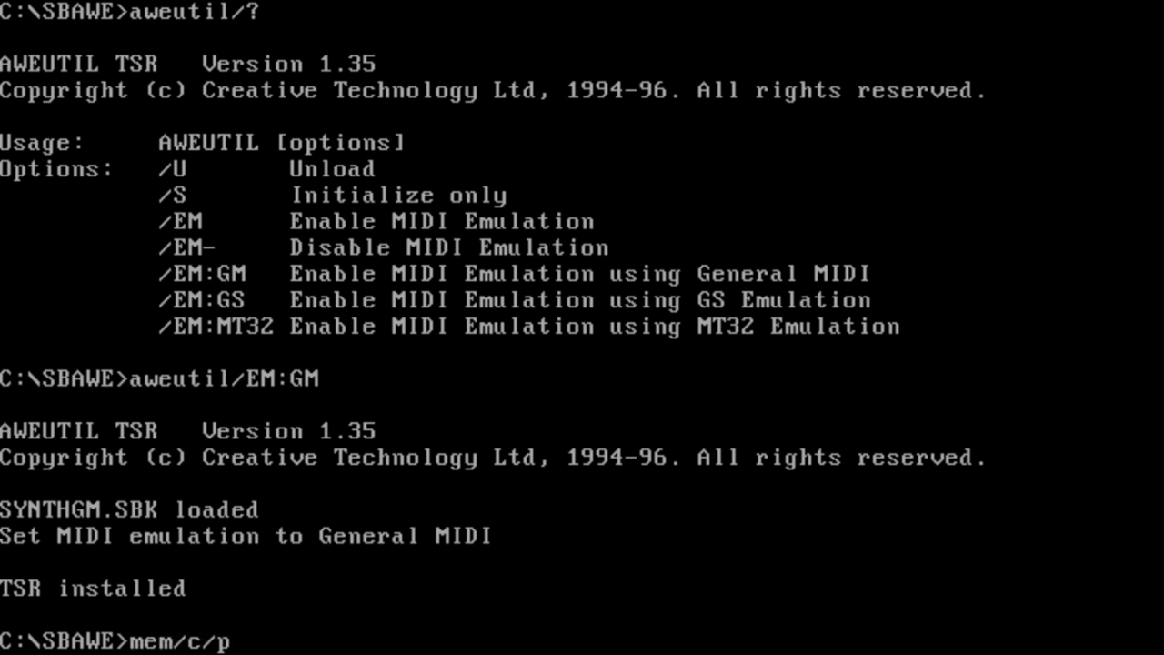
key(Return)
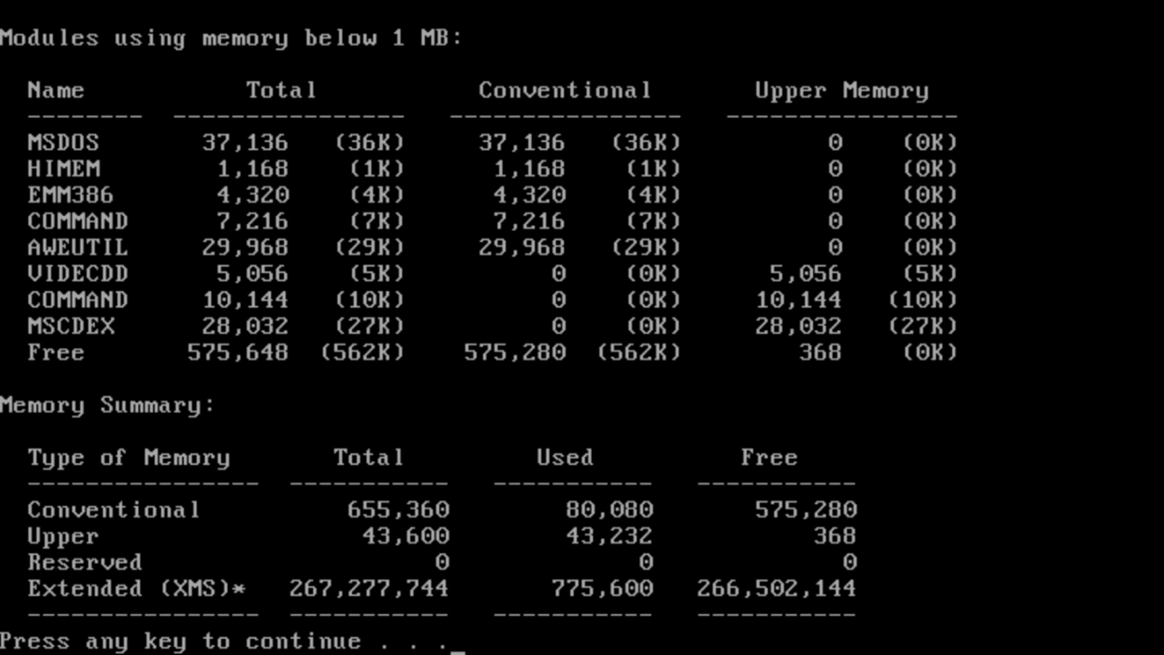
key(space)
- Return to the root, change to the games directory and list its folders
text(cd..)
key(Return)
text(cd)
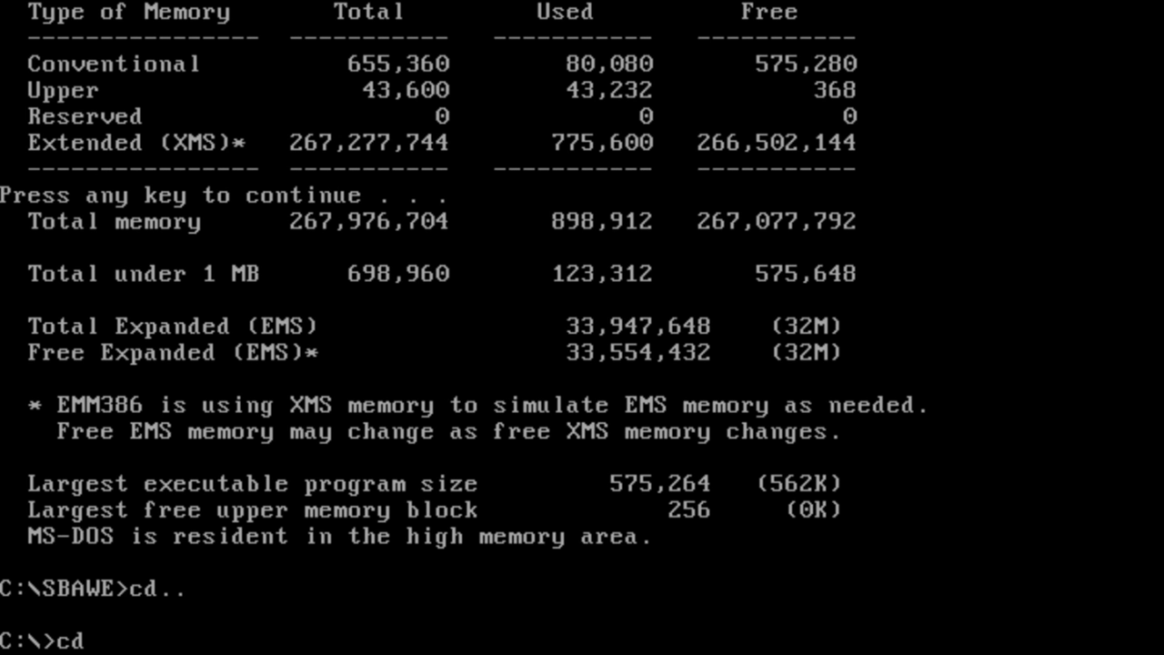
text( games)
key(Return)
text(dir)
key(Return)
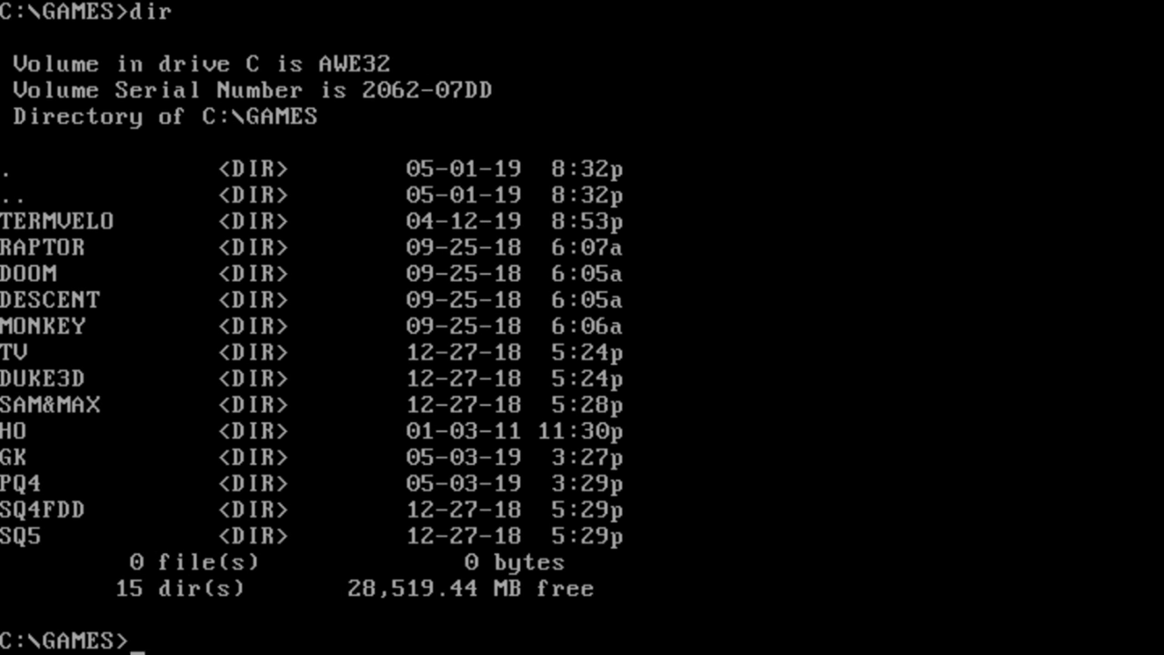
- Change to the sq4fdd directory, run its install program and continue past the introduction
text(cd sq)
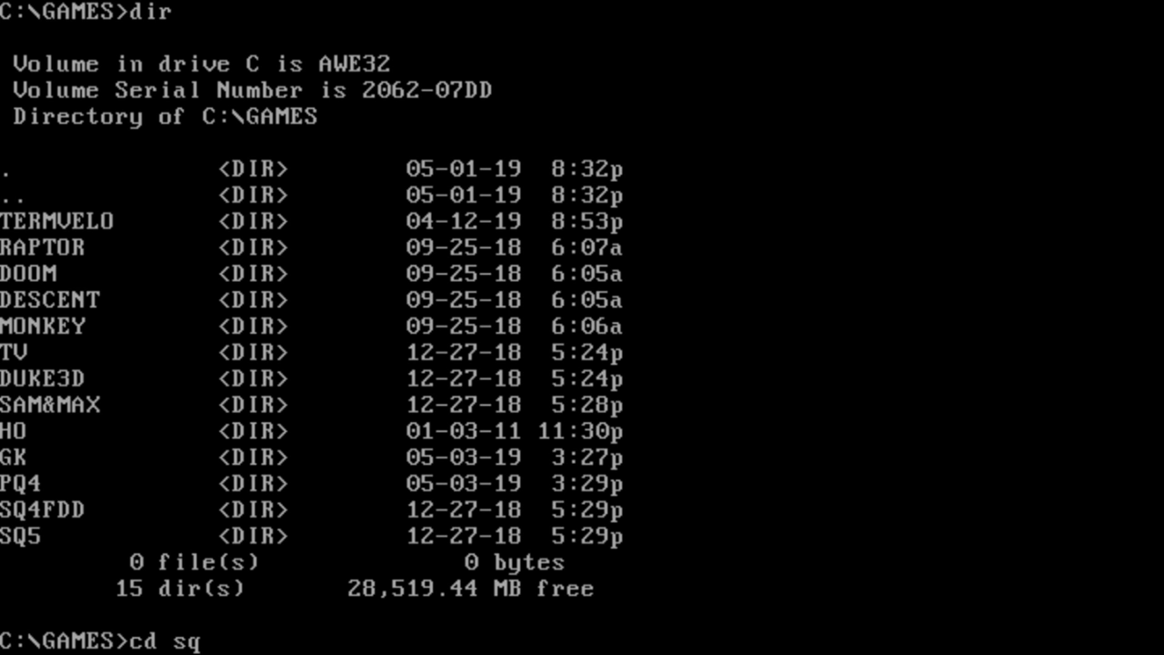
text(4fdd)
key(Return)
text(instal)
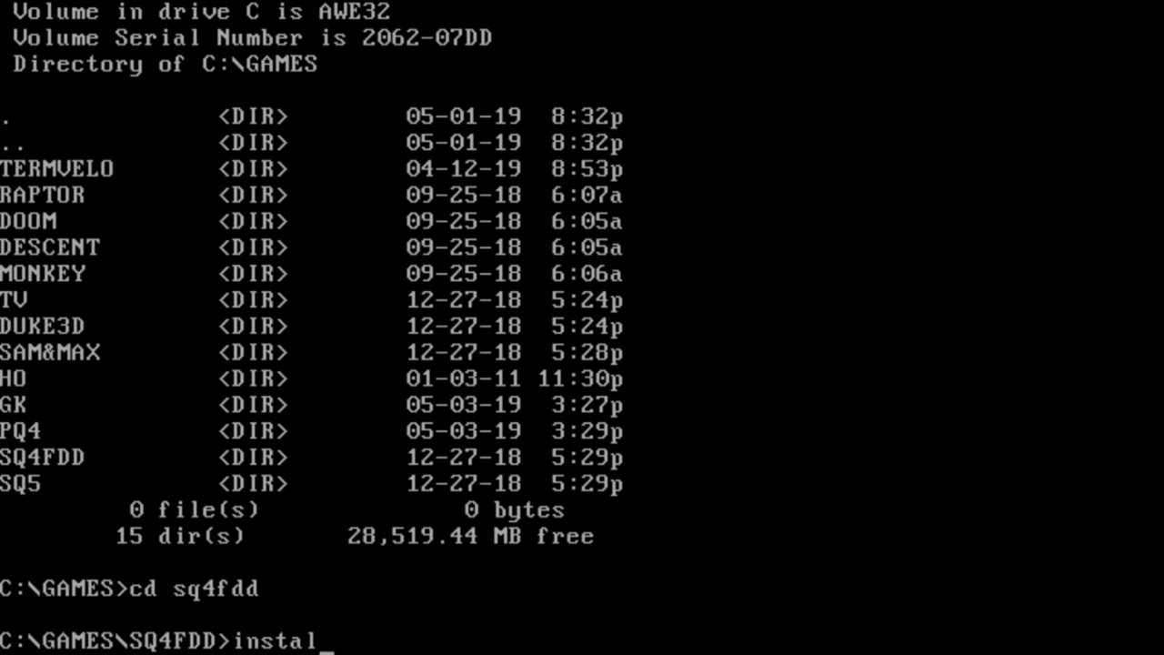
text(l)
key(Return)
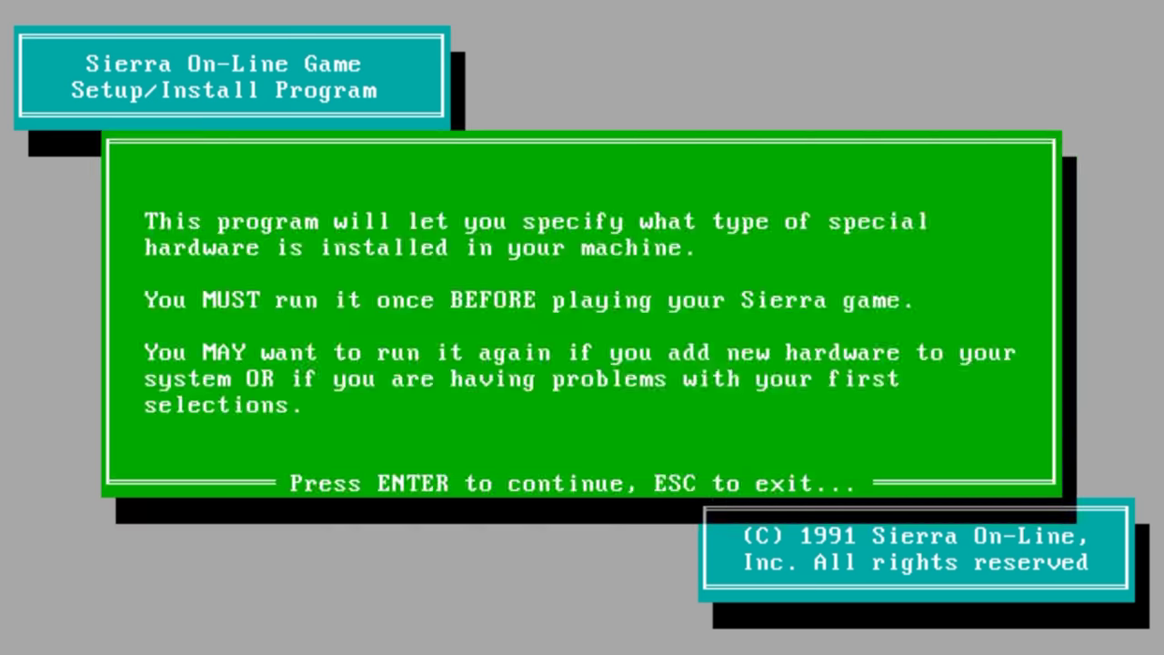
key(Return)
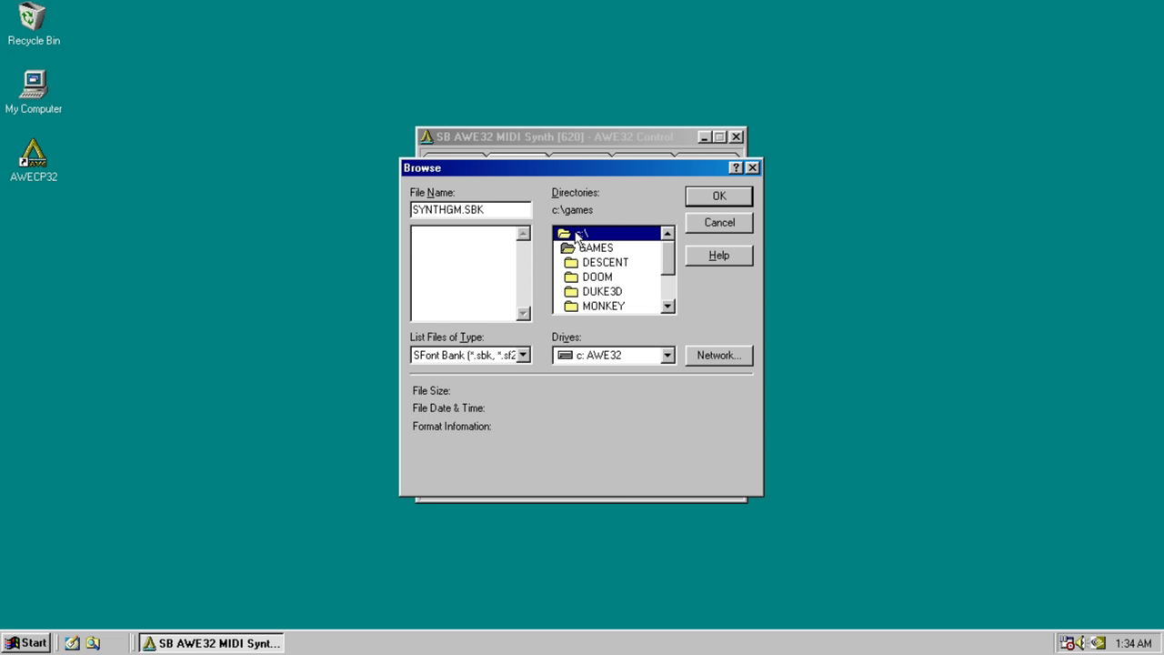
- Browse to the PCL folder, list all file types and load ProteusGM 1.1.sf2 as the General MIDI synth bank
double_click(585, 307)
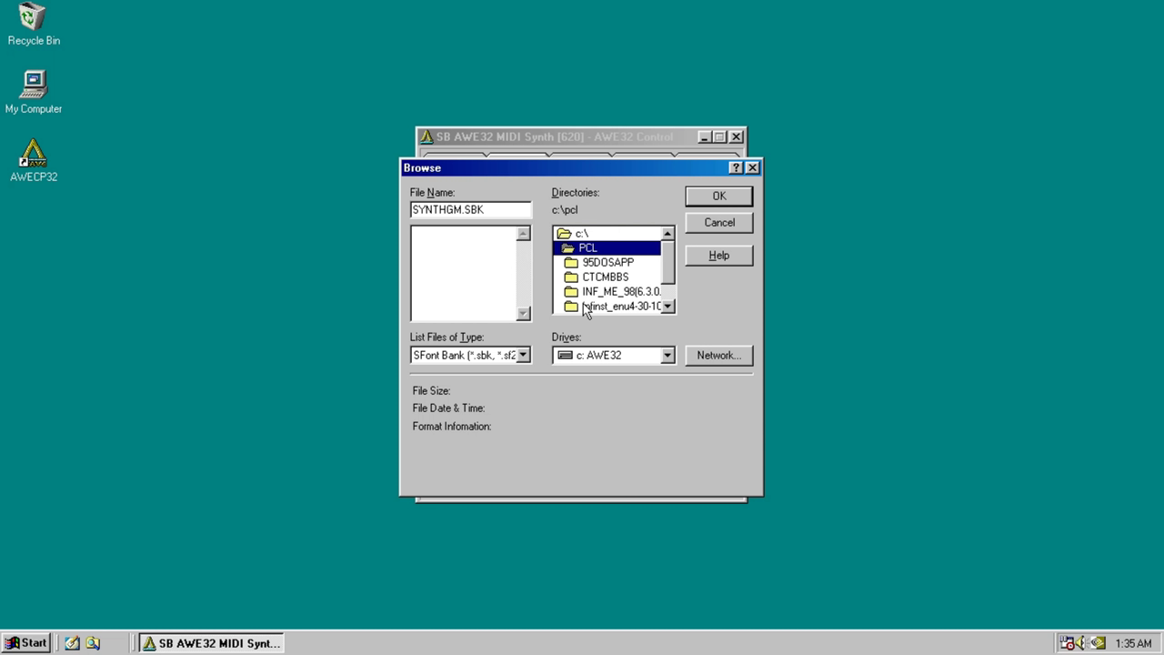
click(524, 356)
click(471, 382)
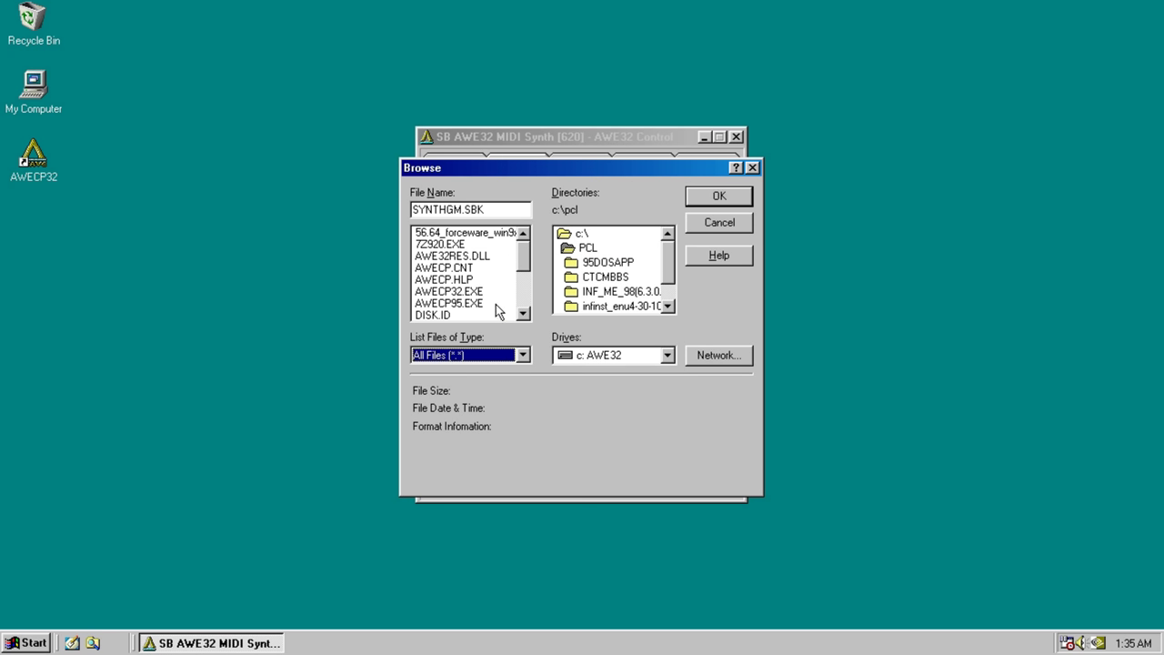
drag(523, 264, 525, 304)
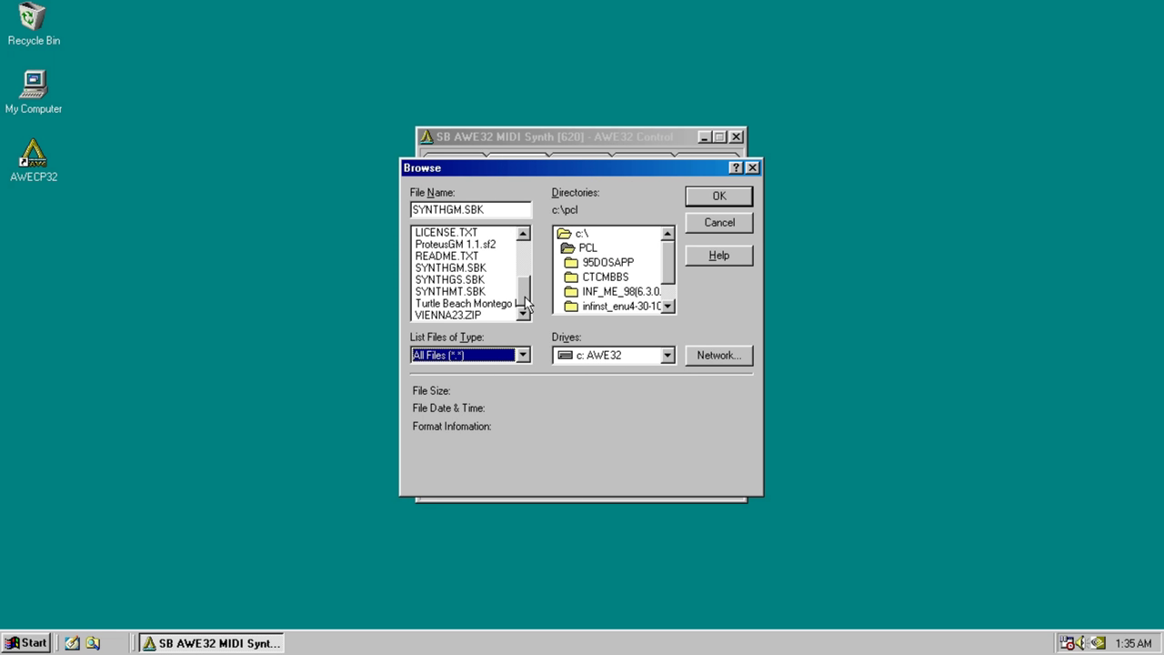
double_click(451, 244)
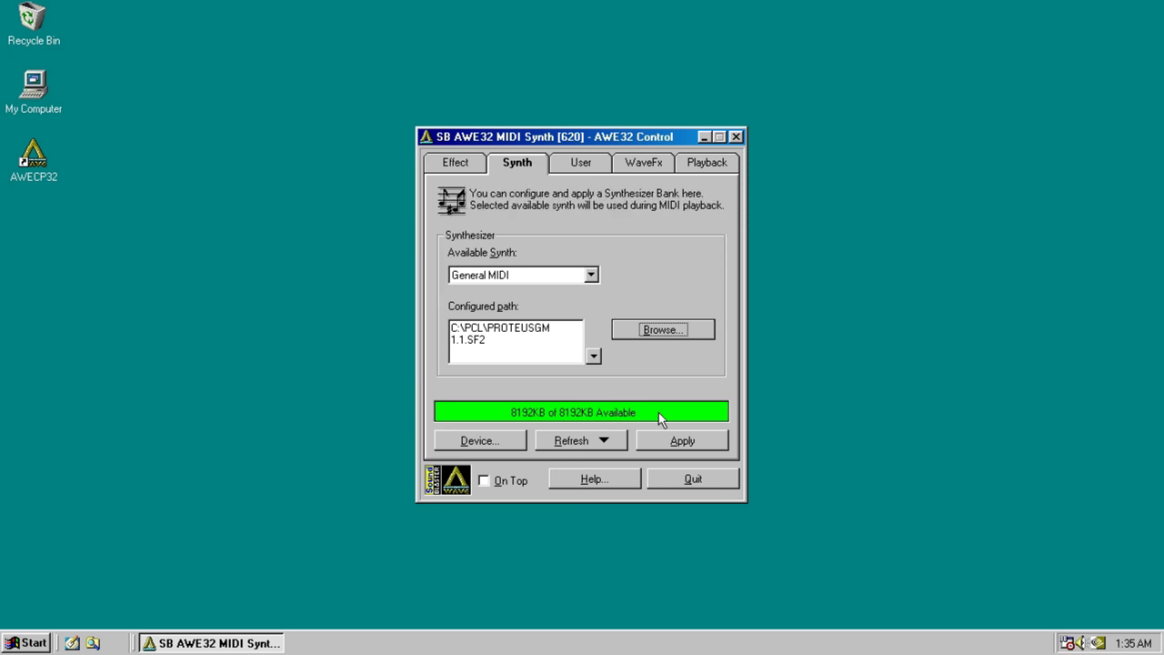
- Apply the configured ProteusGM 1.1.sf2 bank to the General MIDI synth
click(674, 443)
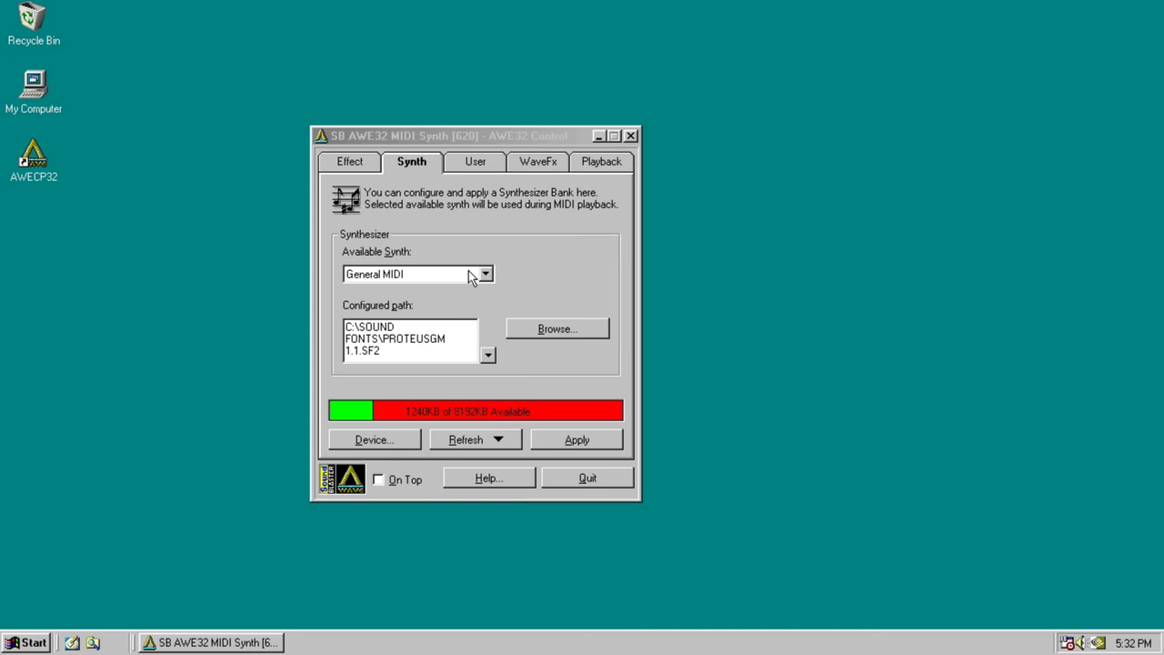
- Switch the synth to MT32, list all file types in the Sound Fonts folder, then load and apply SYNTHMT.SBK as its bank
click(472, 275)
click(376, 315)
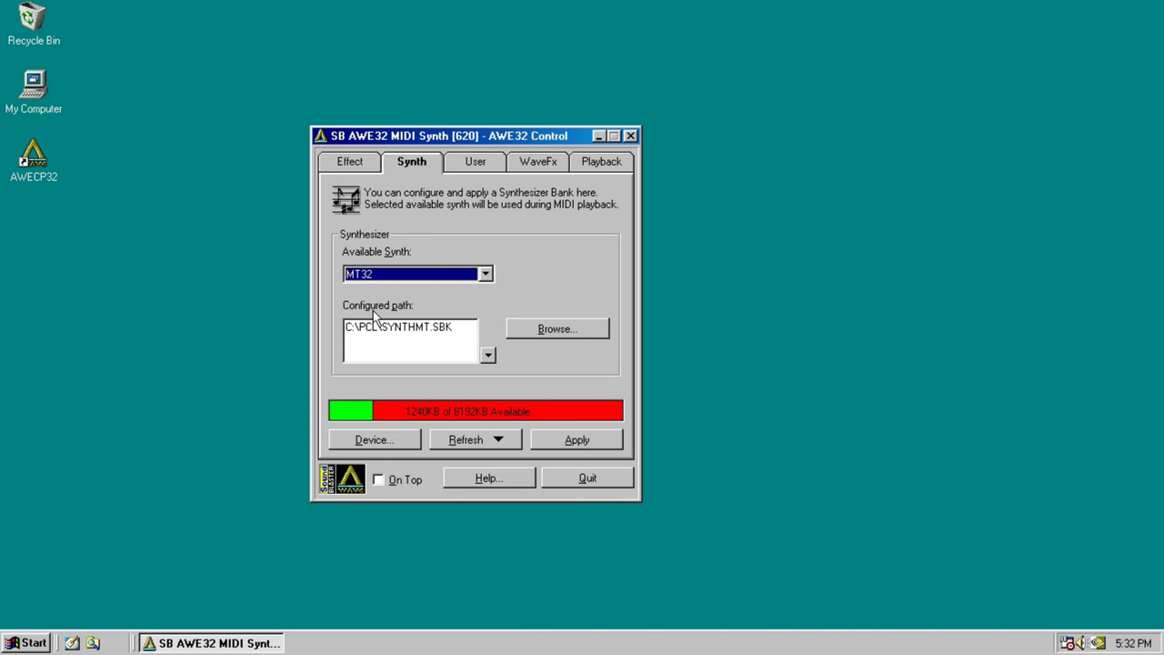
click(519, 333)
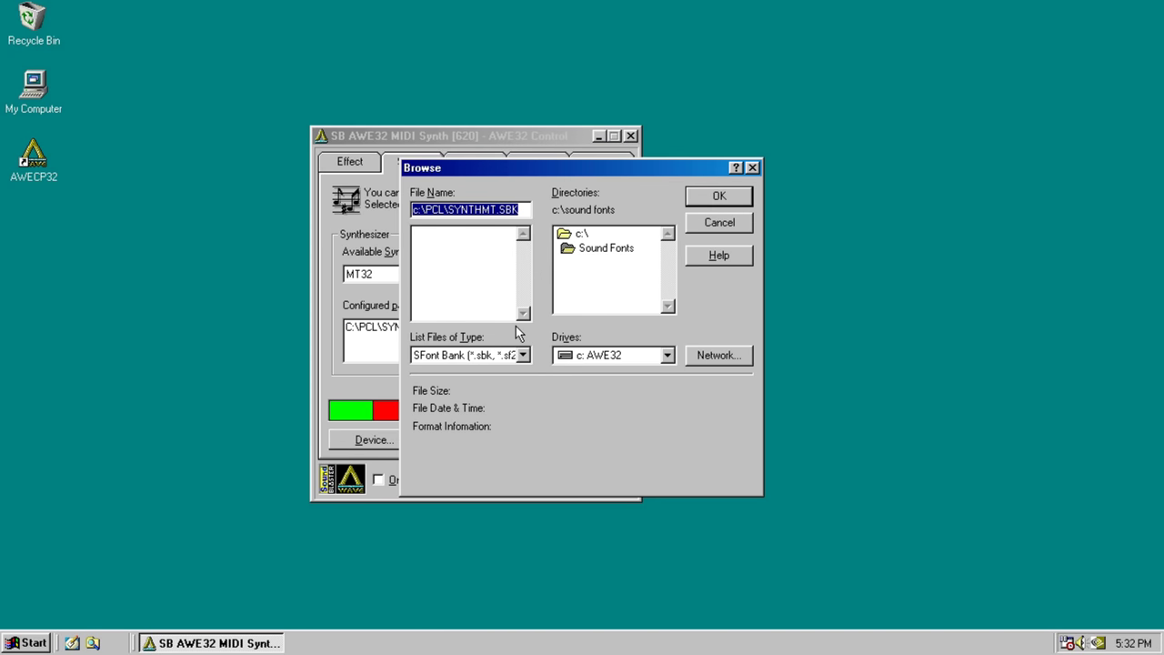
click(513, 357)
click(467, 383)
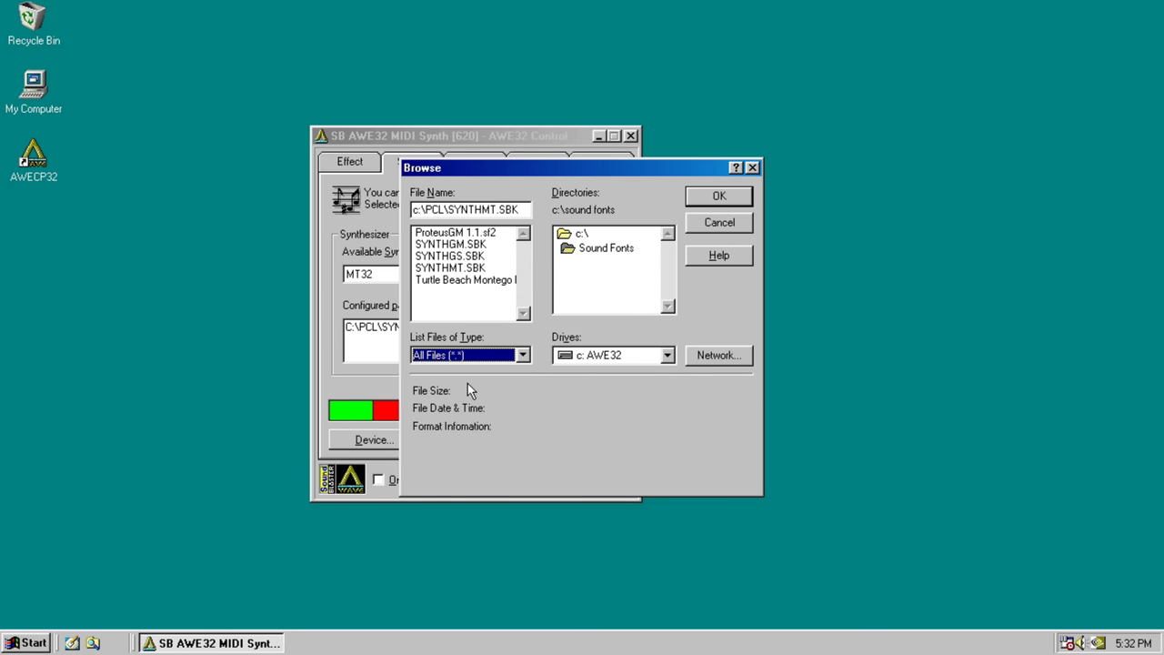
double_click(453, 268)
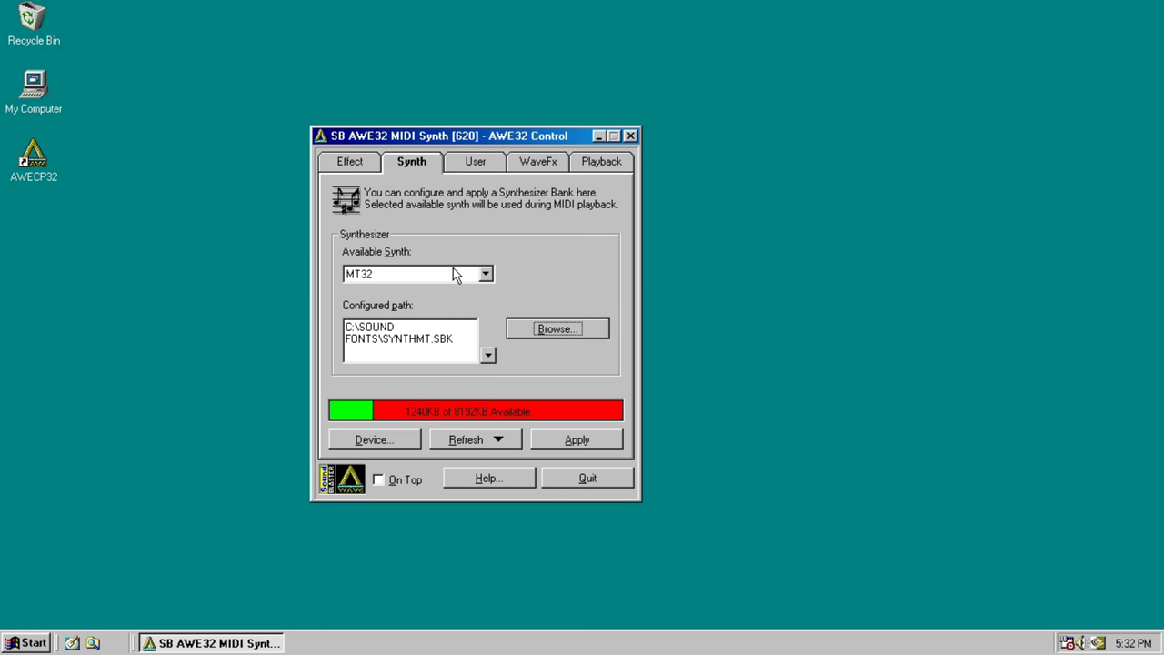
click(549, 435)
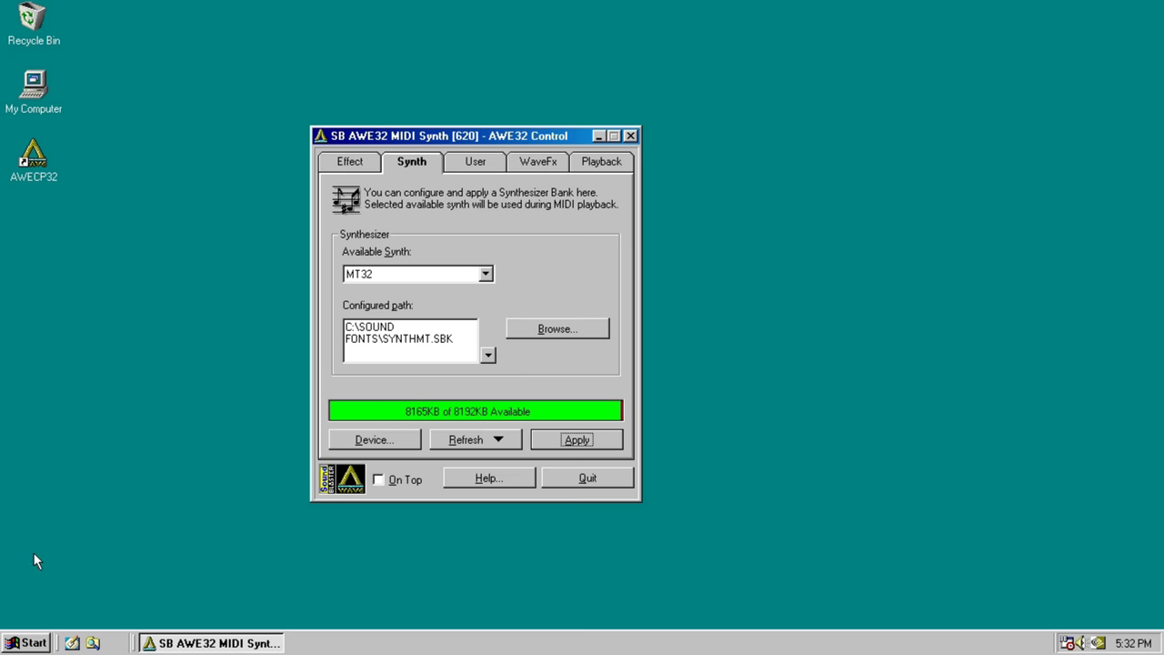